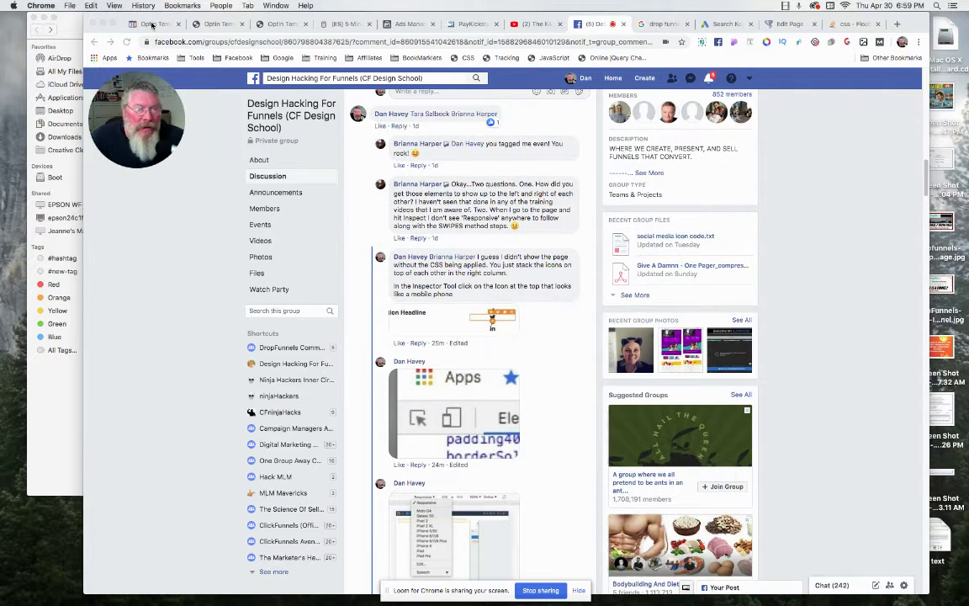
# - Switch from the Facebook group tab to the ClickFunnels page editor
pyautogui.click(153, 25)
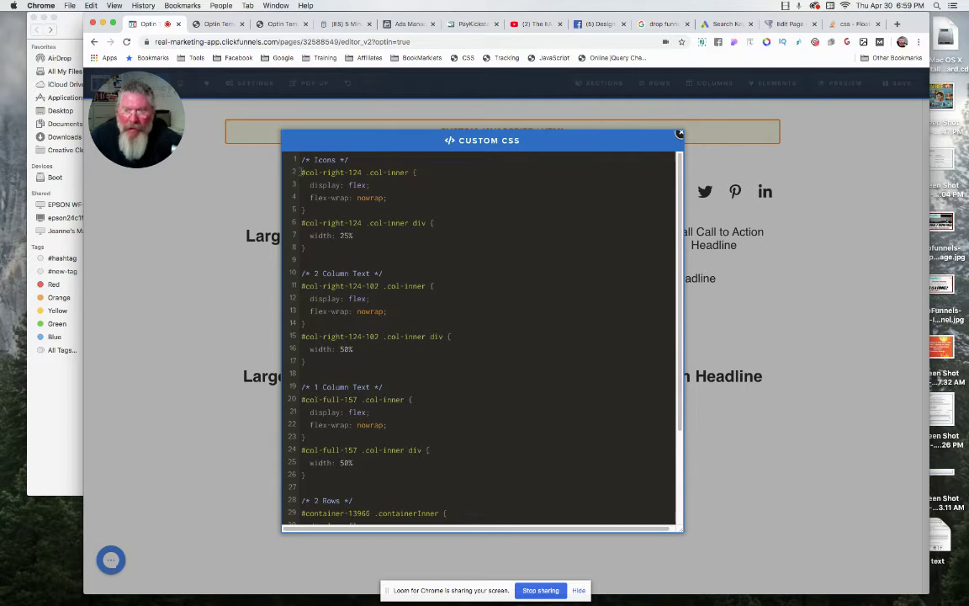
# - Disable the Icons, 2 Column Text, 1 Column Text and 2 Rows CSS rules with leading '/' and view the page
pyautogui.click(302, 173)
pyautogui.write('/')
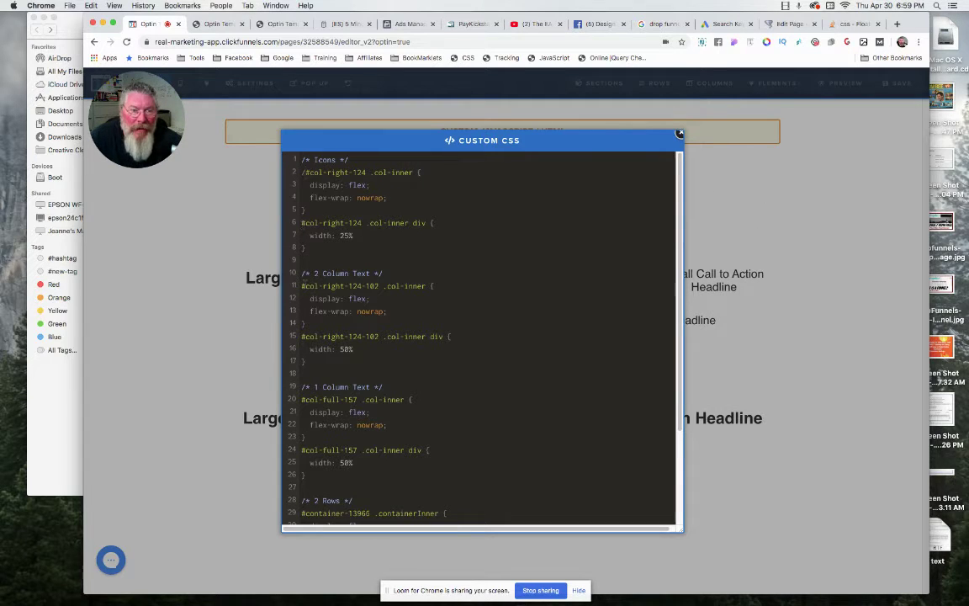
pyautogui.click(303, 286)
pyautogui.write('/')
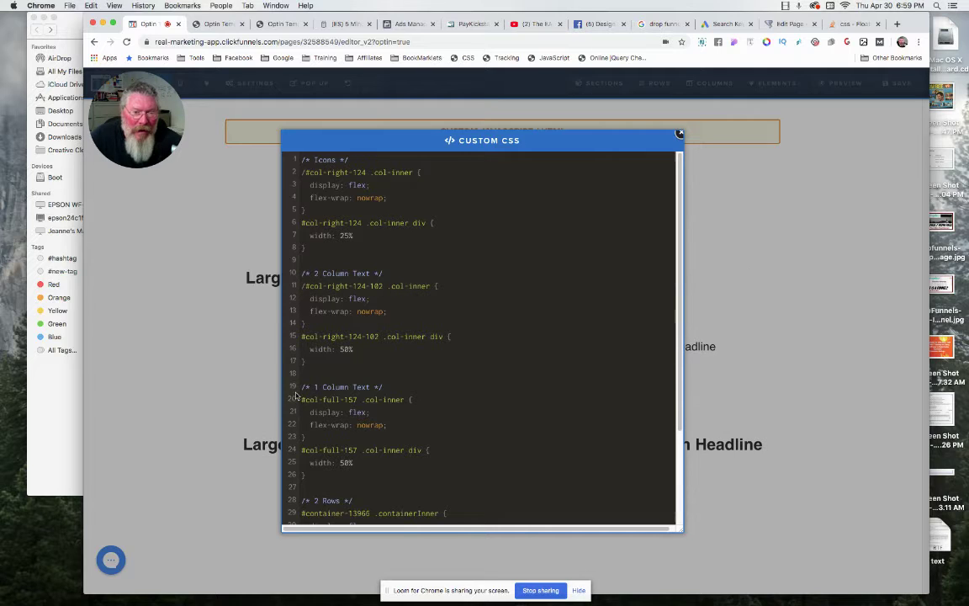
pyautogui.click(302, 400)
pyautogui.write('/')
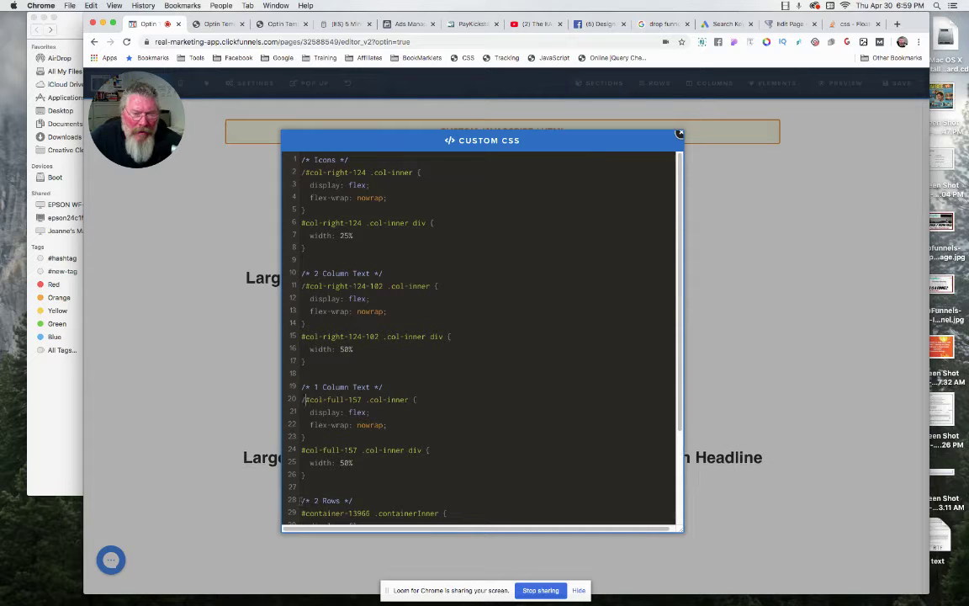
pyautogui.click(301, 514)
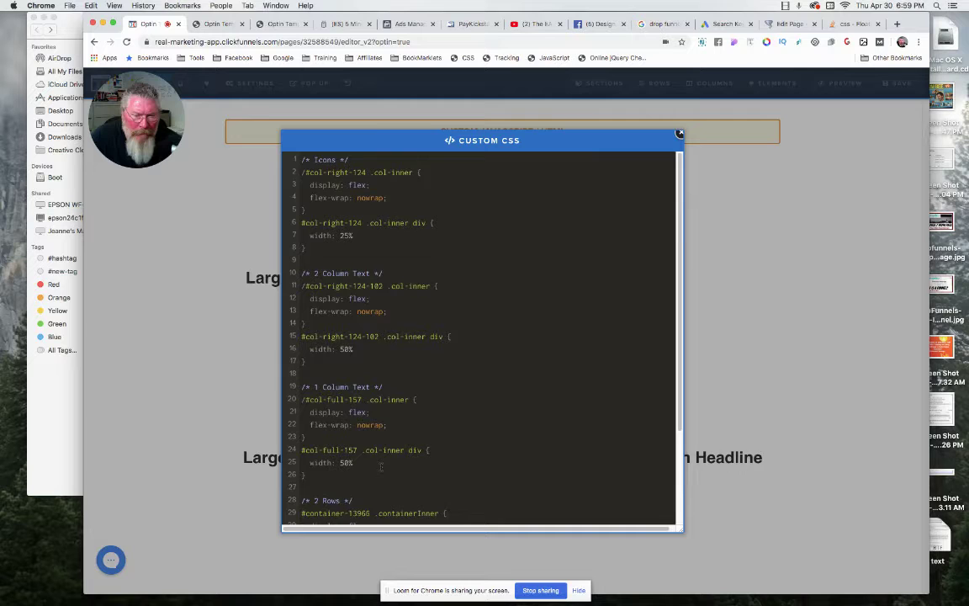
pyautogui.scroll(-5, 381, 467)
pyautogui.write('/')
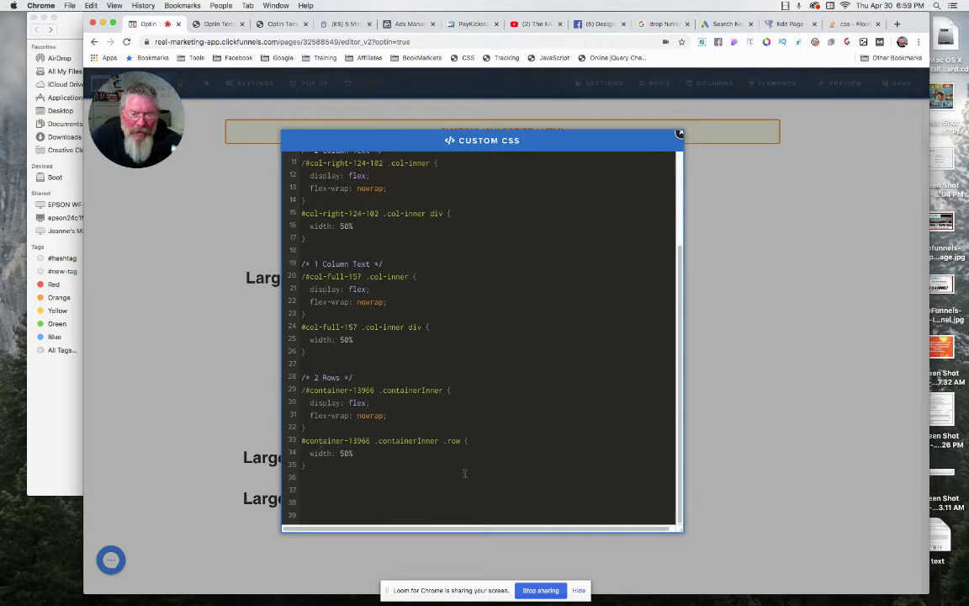
pyautogui.click(747, 489)
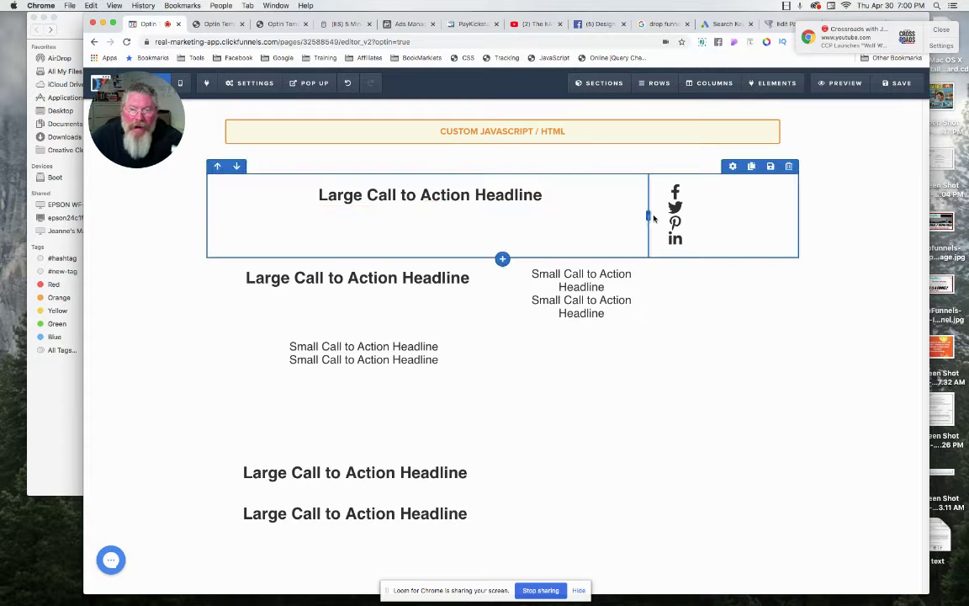
# - Drag the row's column divider left to widen the social icons column
pyautogui.moveTo(648, 216)
pyautogui.mouseDown()
pyautogui.moveTo(469, 222)
pyautogui.moveTo(663, 225)
pyautogui.mouseUp()
pyautogui.moveTo(648, 216); pyautogui.dragTo(599, 216)
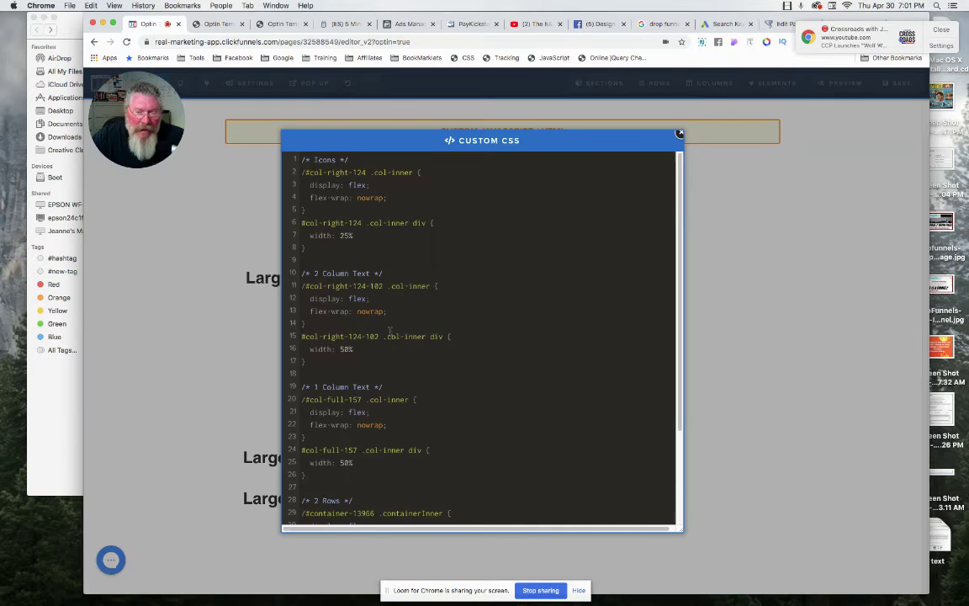
# - Disable the row-width rule on line 33 with a leading '/' and return to the page
pyautogui.scroll(-3, 325, 460)
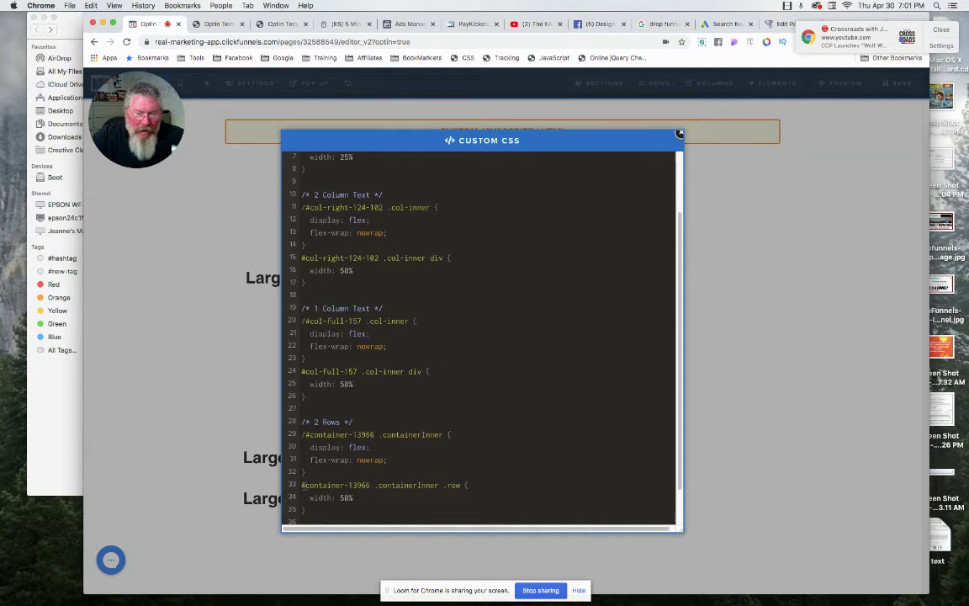
pyautogui.click(301, 486)
pyautogui.write('/')
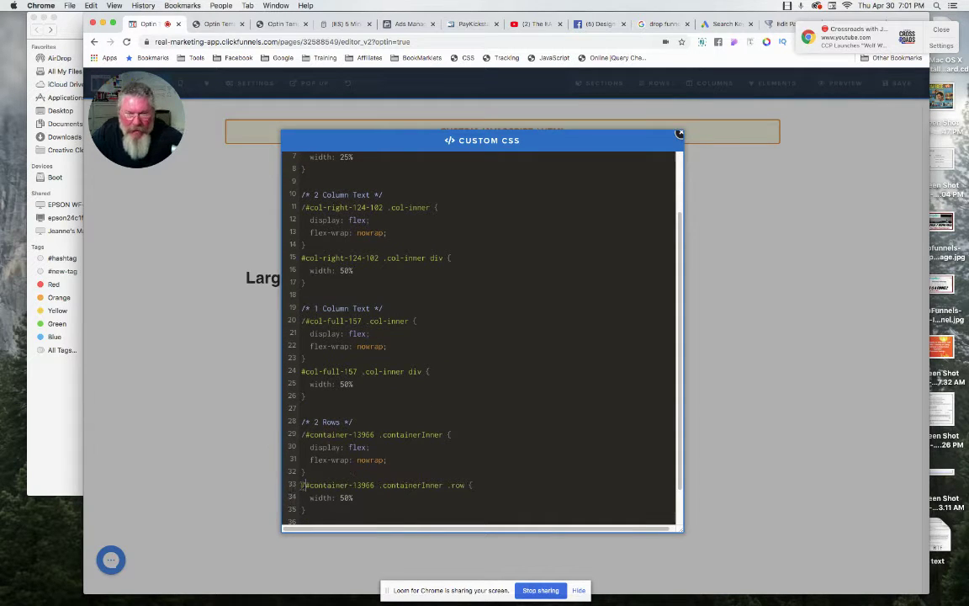
pyautogui.click(730, 406)
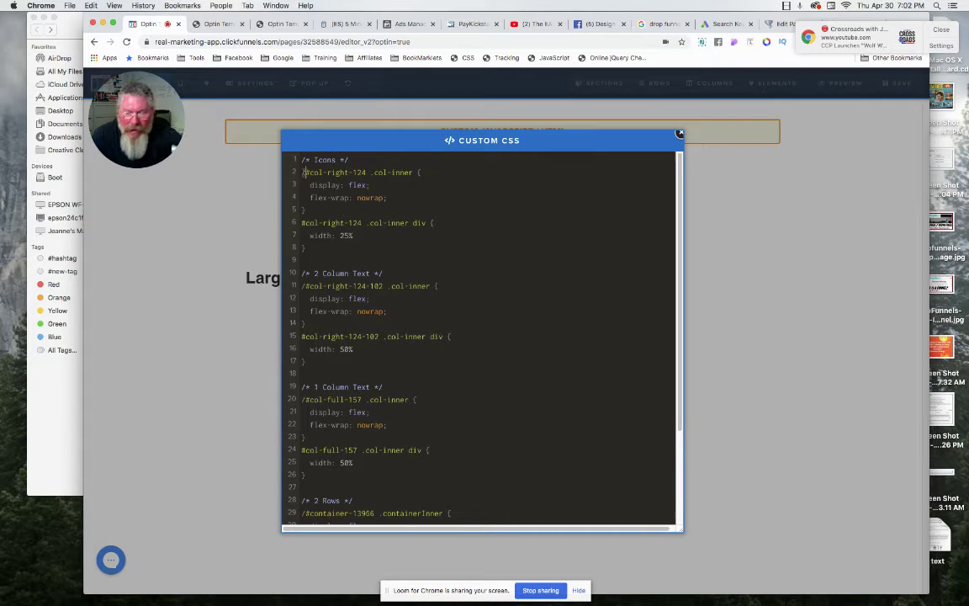
# - Re-enable the Icons rule by removing its leading slash, then check the icons on the page
pyautogui.click(305, 173)
pyautogui.press('BackSpace')
pyautogui.write('#')
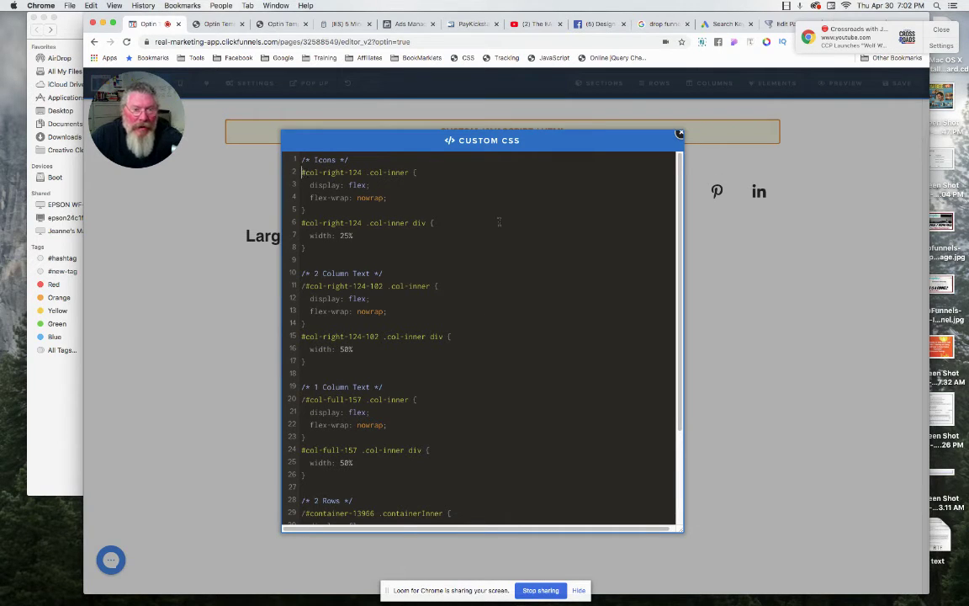
pyautogui.click(844, 283)
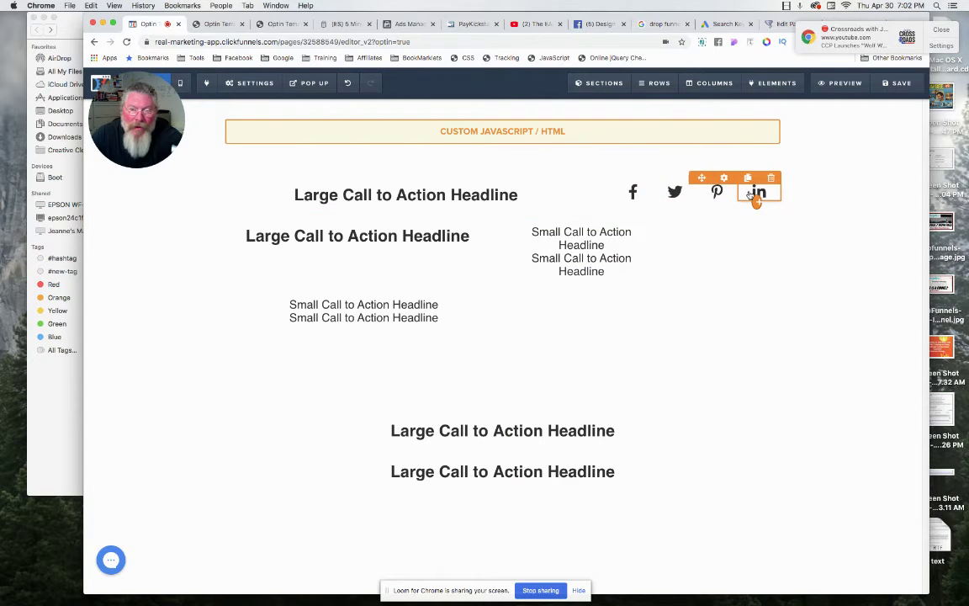
# - Revisit the Custom CSS at the 1 Column Text rule, checking the page between edits
pyautogui.click(467, 58)
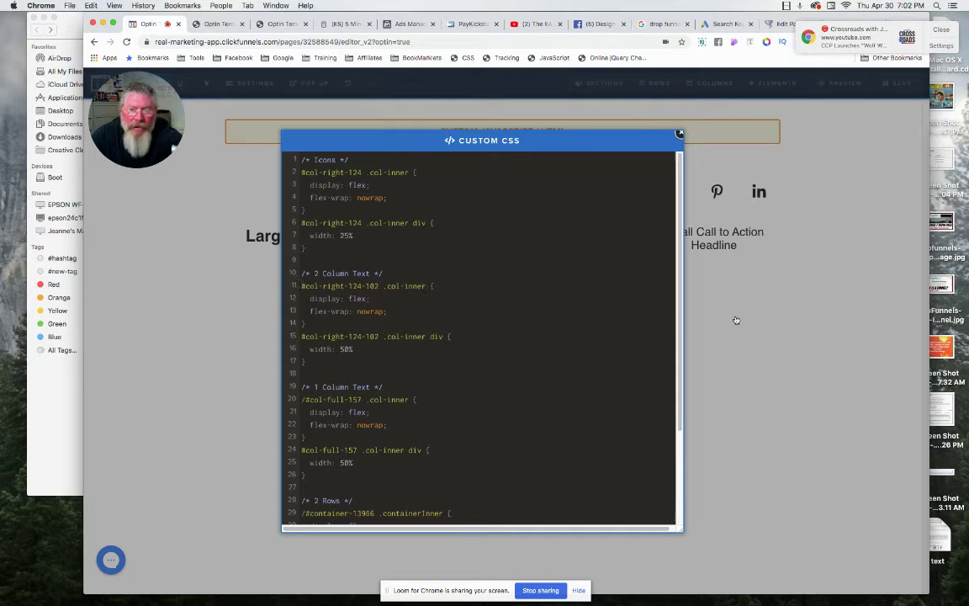
pyautogui.click(767, 318)
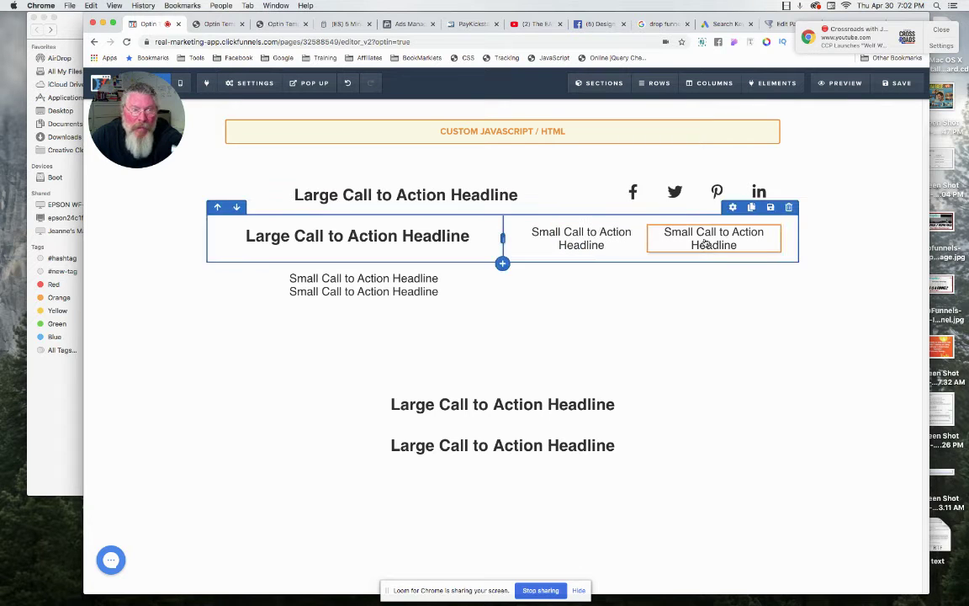
pyautogui.click(467, 58)
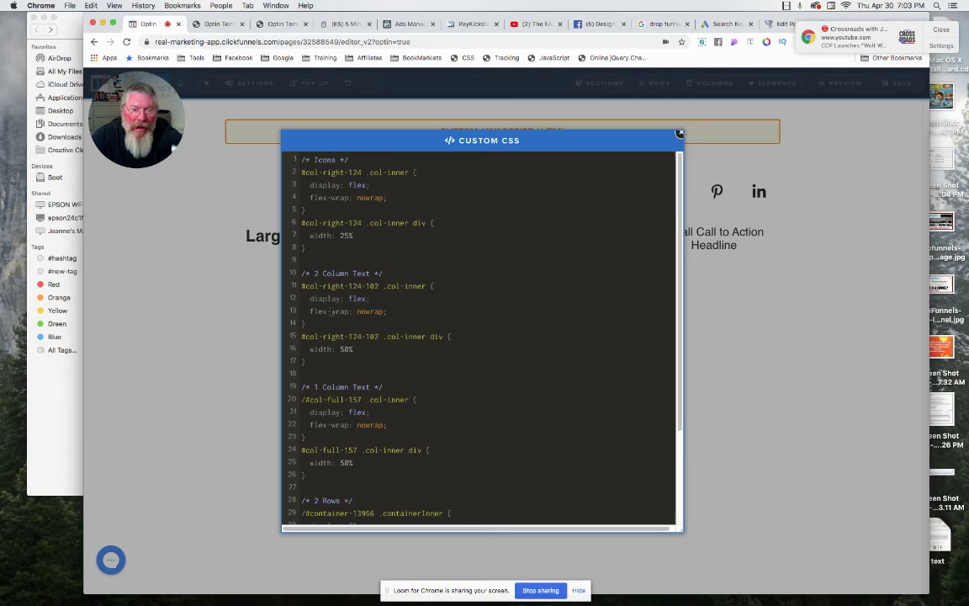
pyautogui.click(304, 400)
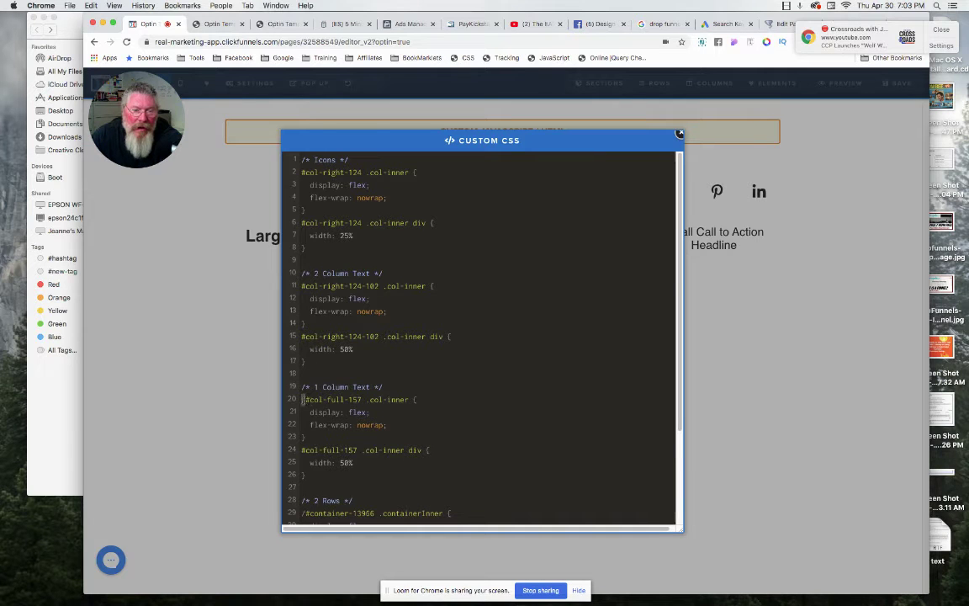
pyautogui.click(834, 342)
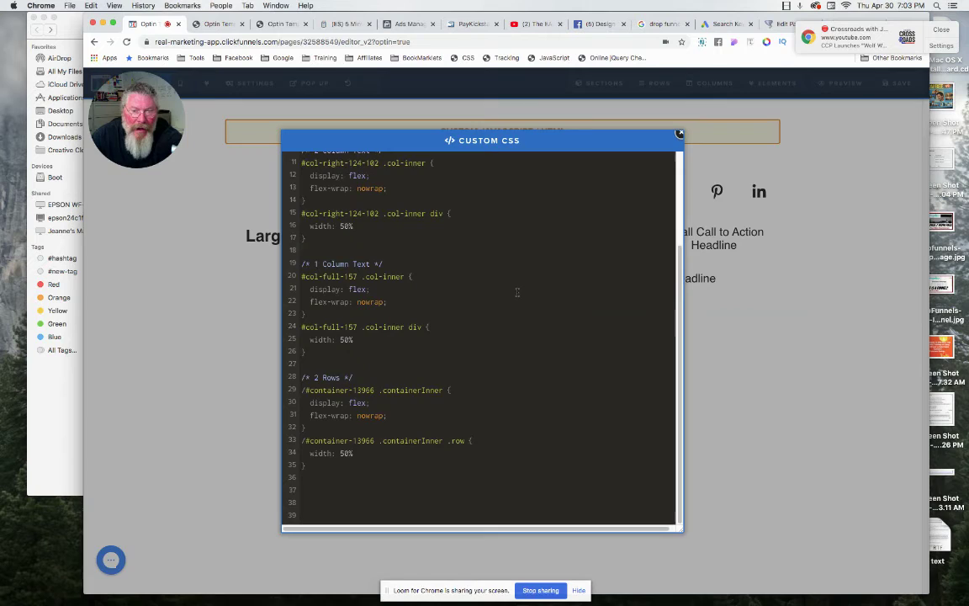
# - Remove the leading slashes from the 2 Rows and row-width rules so both rows sit side by side
pyautogui.click(303, 391)
pyautogui.write('/')
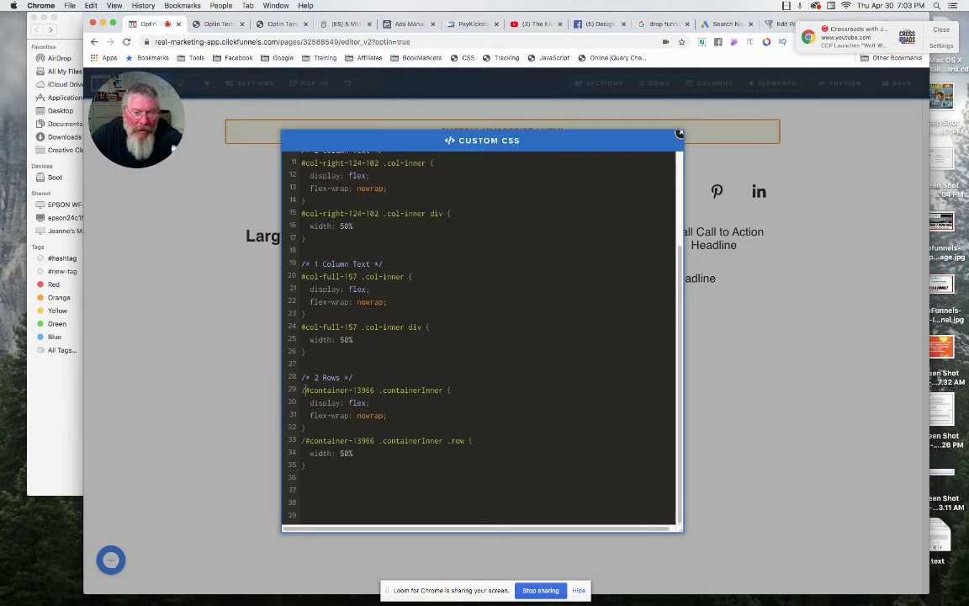
pyautogui.press('BackSpace')
pyautogui.click(304, 441)
pyautogui.press('BackSpace')
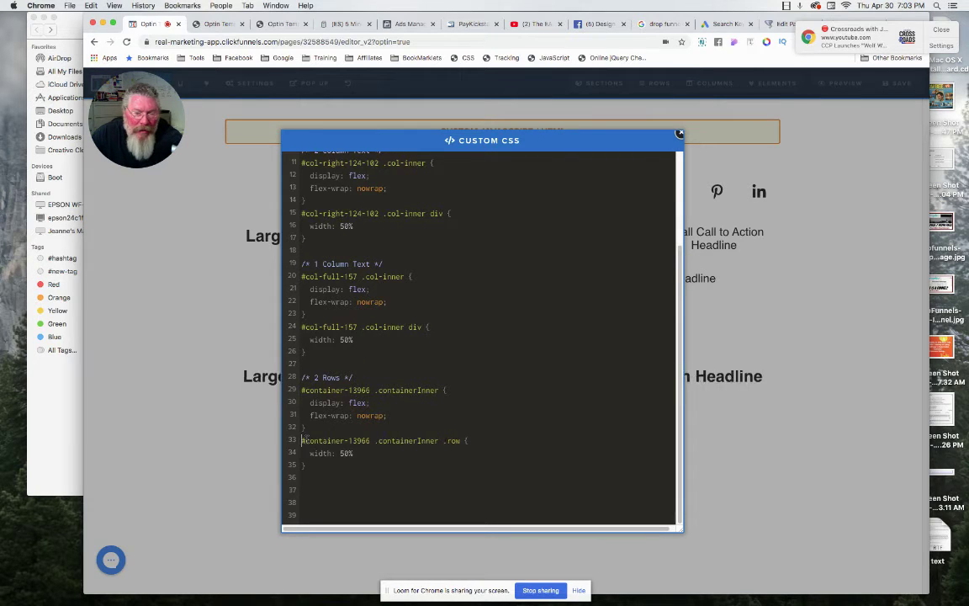
pyautogui.click(829, 314)
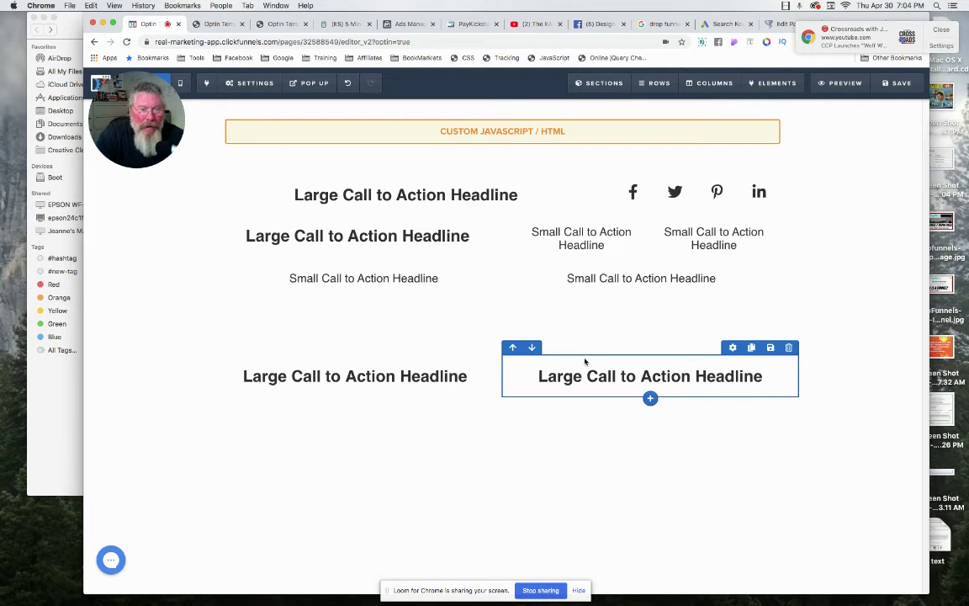
# - Open a live preview of the page in a new tab
pyautogui.click(847, 86)
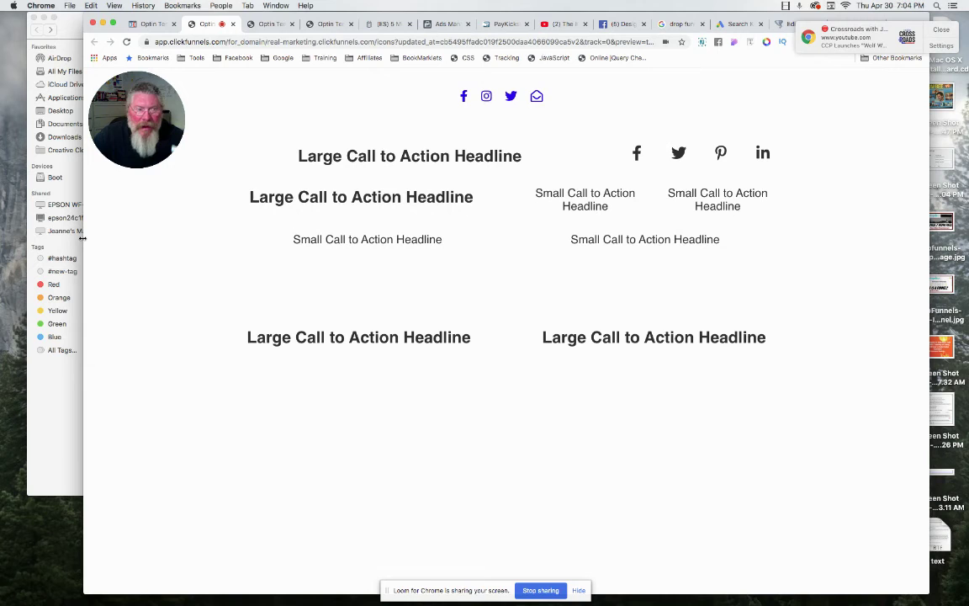
pyautogui.moveTo(82, 239); pyautogui.dragTo(545, 226)
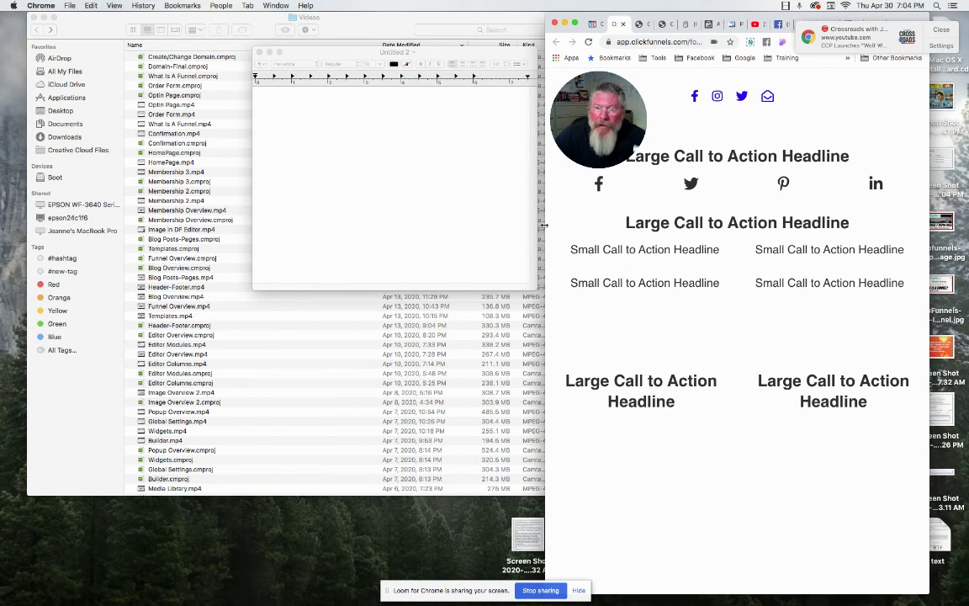
pyautogui.moveTo(544, 226); pyautogui.dragTo(502, 227)
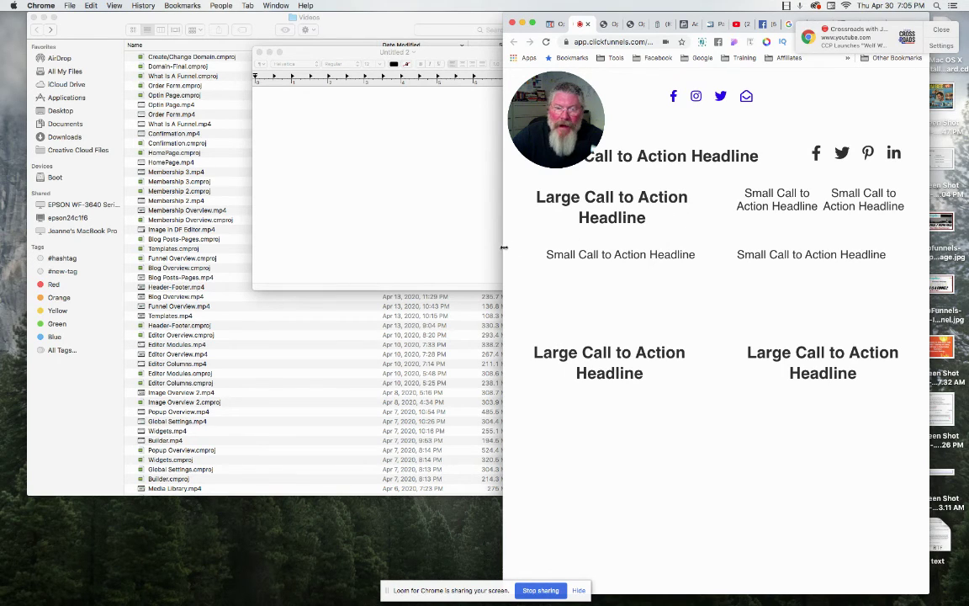
pyautogui.moveTo(502, 247); pyautogui.dragTo(552, 239)
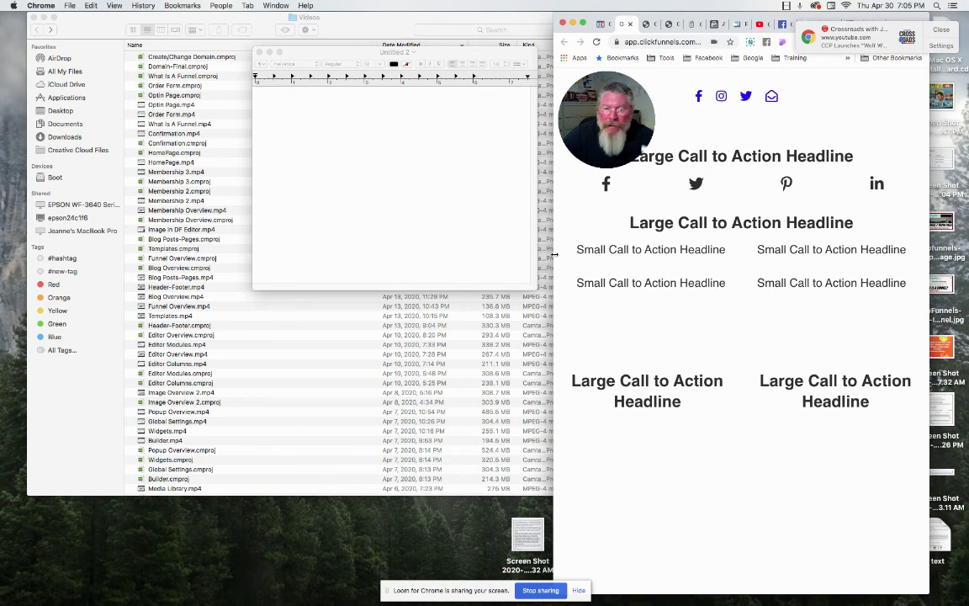
pyautogui.moveTo(554, 254)
pyautogui.mouseDown()
pyautogui.moveTo(388, 246)
pyautogui.moveTo(558, 242)
pyautogui.mouseUp()
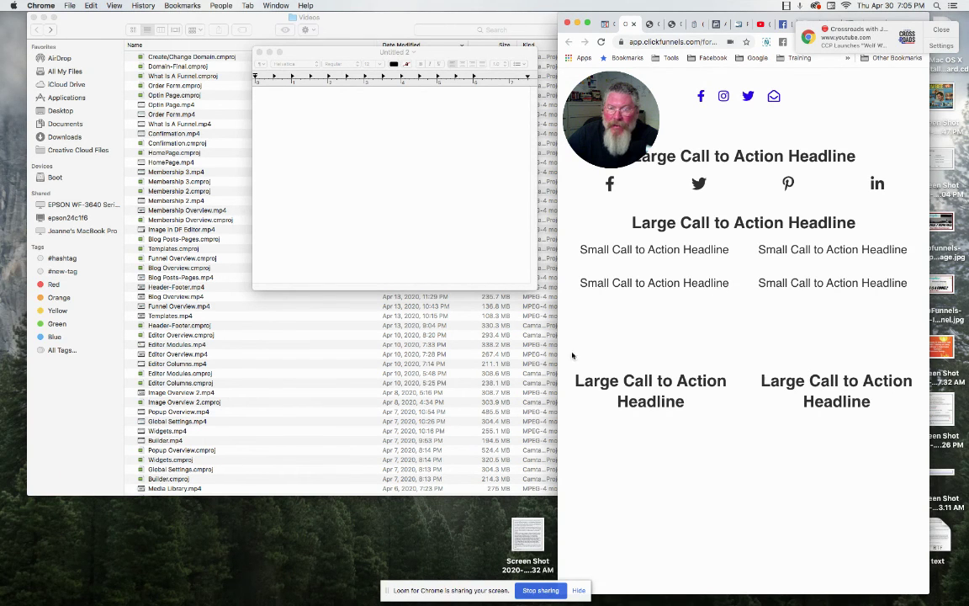
pyautogui.moveTo(558, 349); pyautogui.dragTo(78, 311)
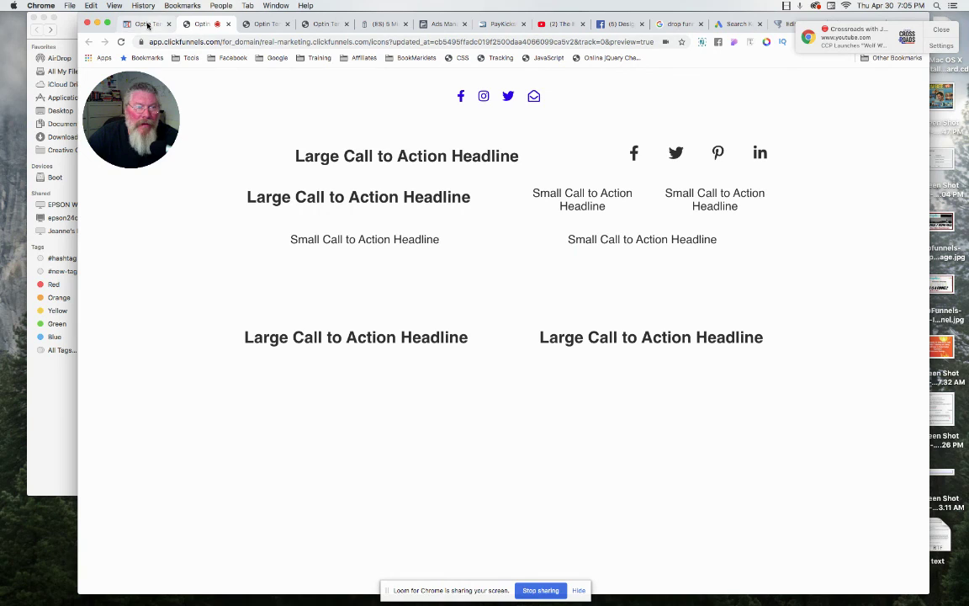
# - Back in the editor, open the Custom CSS and enlarge its window to show every rule
pyautogui.click(147, 24)
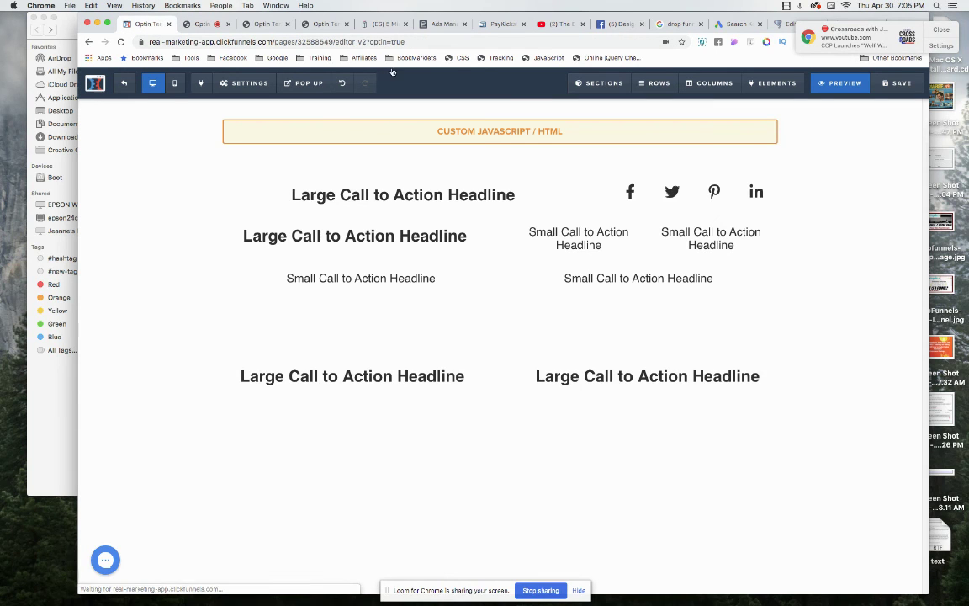
pyautogui.click(454, 61)
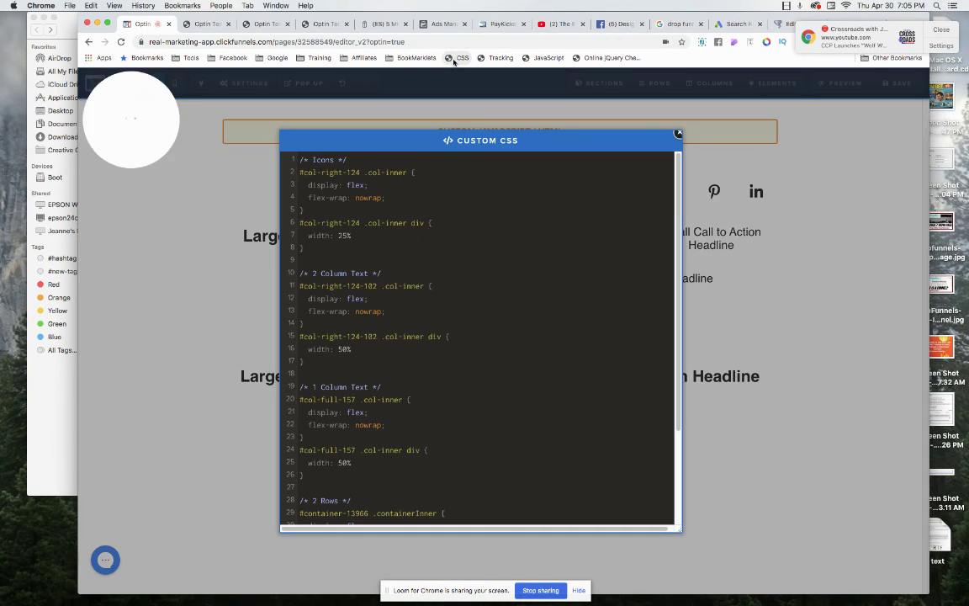
pyautogui.moveTo(679, 528); pyautogui.dragTo(700, 575)
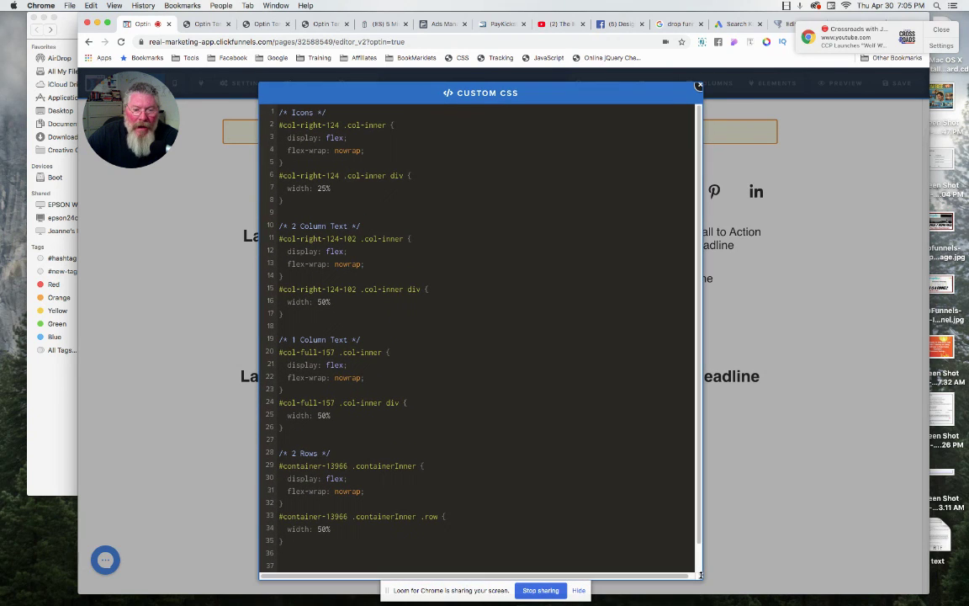